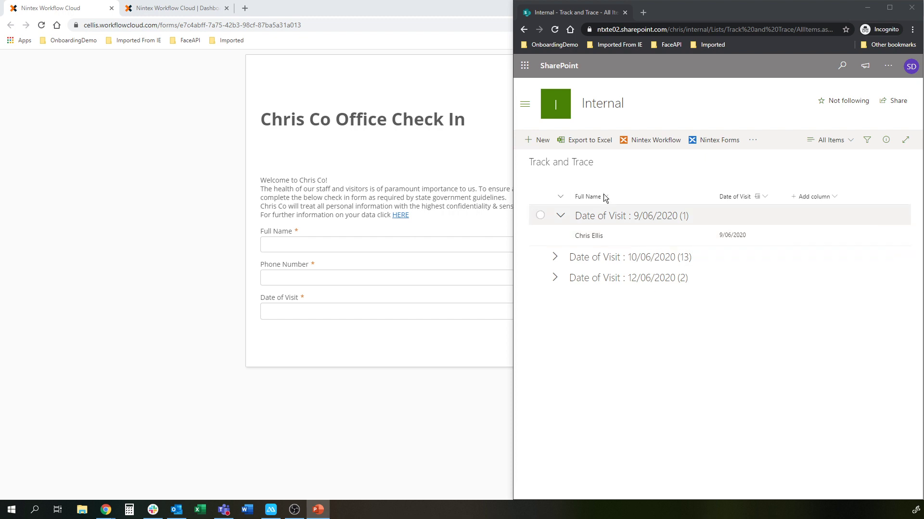
- Check the entries grouped under the 10/06/2020 and 12/06/2020 visit dates in the Track and Trace list, collapsing each group again
left_click(555, 257)
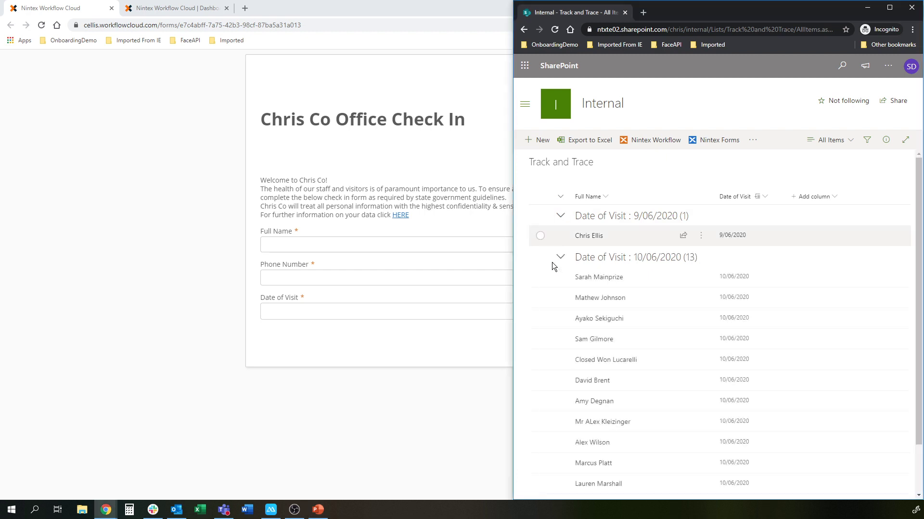
left_click(555, 257)
left_click(556, 277)
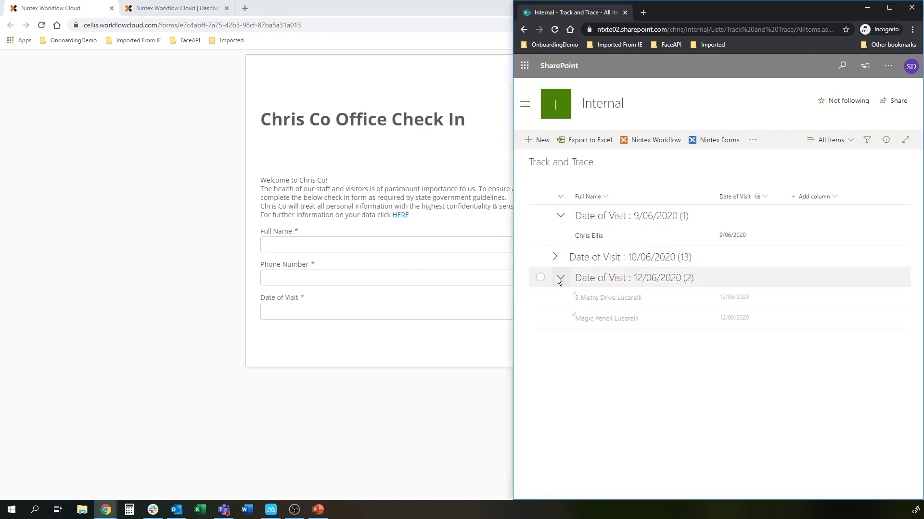
left_click(559, 281)
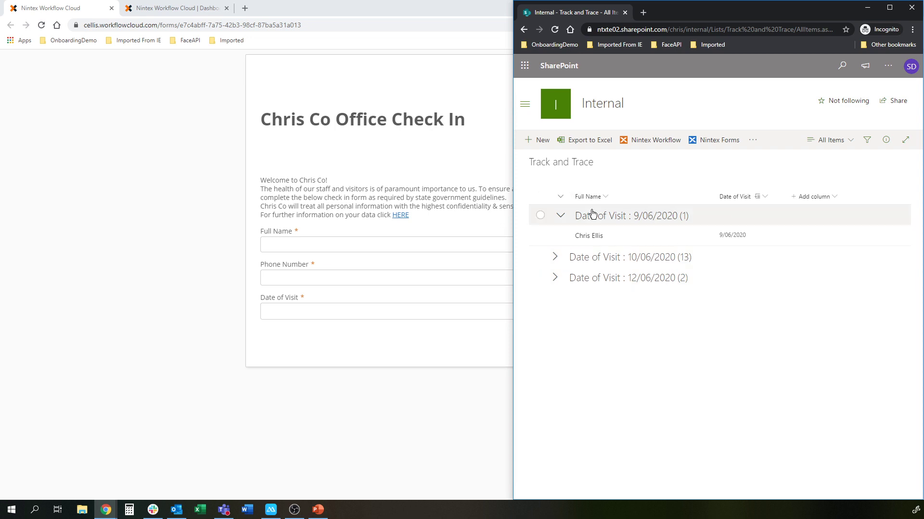
- Switch to the Nintex Workflow Cloud dashboard and open the Outbreak workflow in the designer
left_click(149, 212)
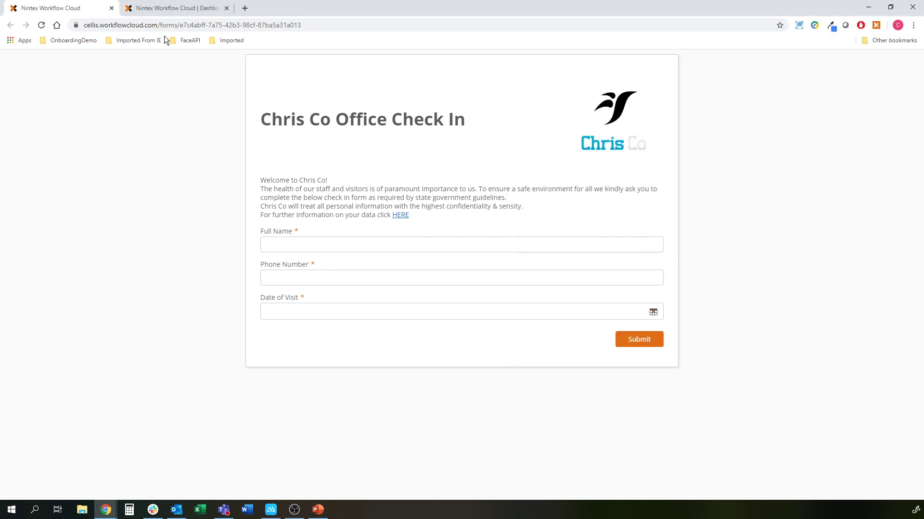
left_click(165, 7)
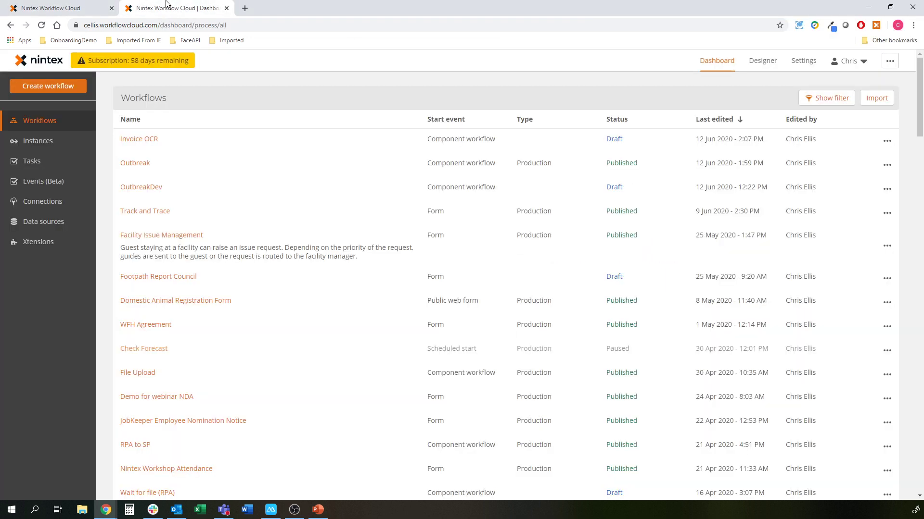
left_click(140, 163)
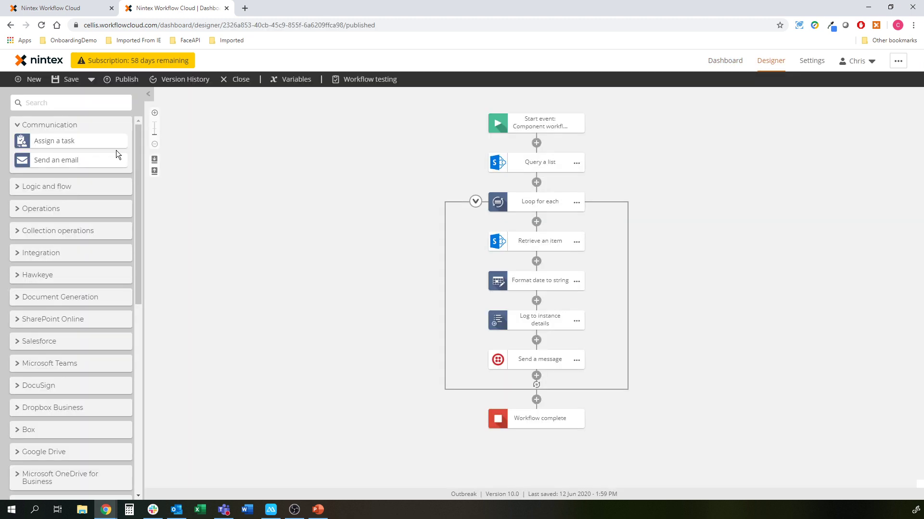
- Inspect the start event's variables in the Outbreak workflow and close its configuration
left_click(549, 123)
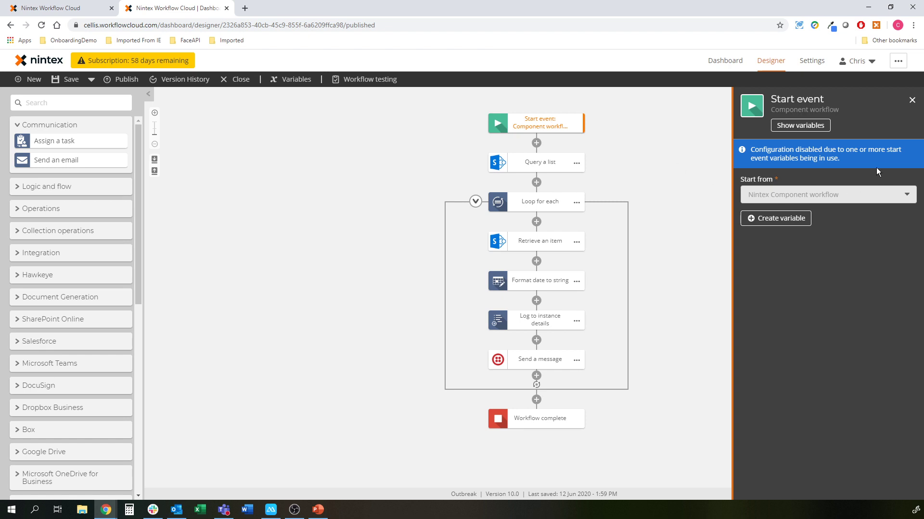
left_click(802, 127)
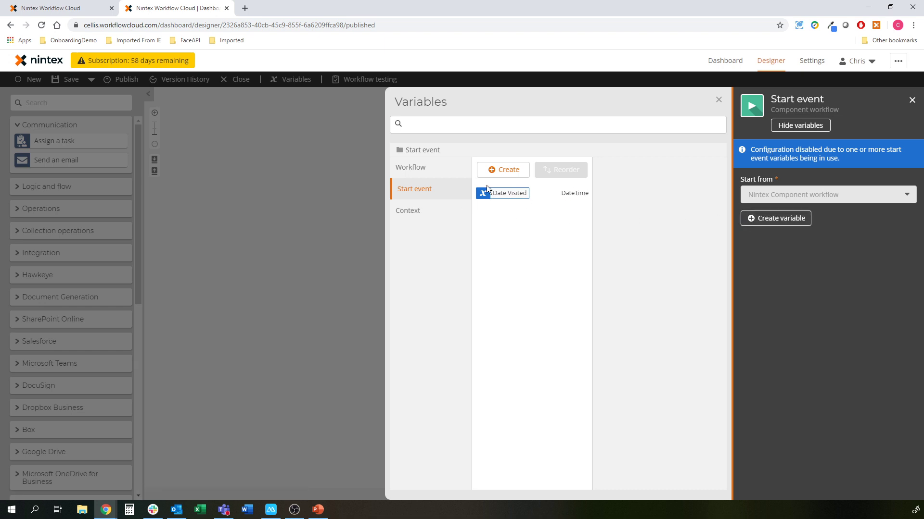
left_click(816, 126)
left_click(466, 163)
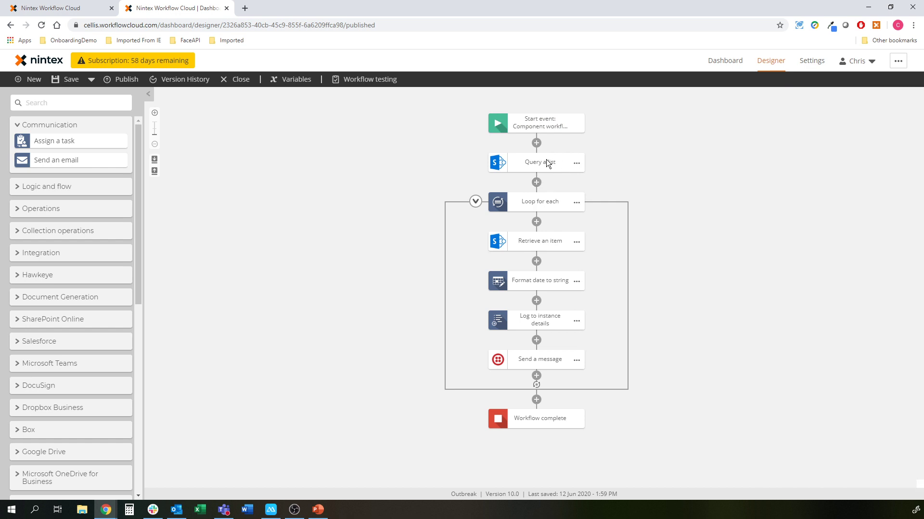
- Review the Query a list, Retrieve an item and Send a message configurations, and close the Outbreak workflow without saving changes
left_click(547, 161)
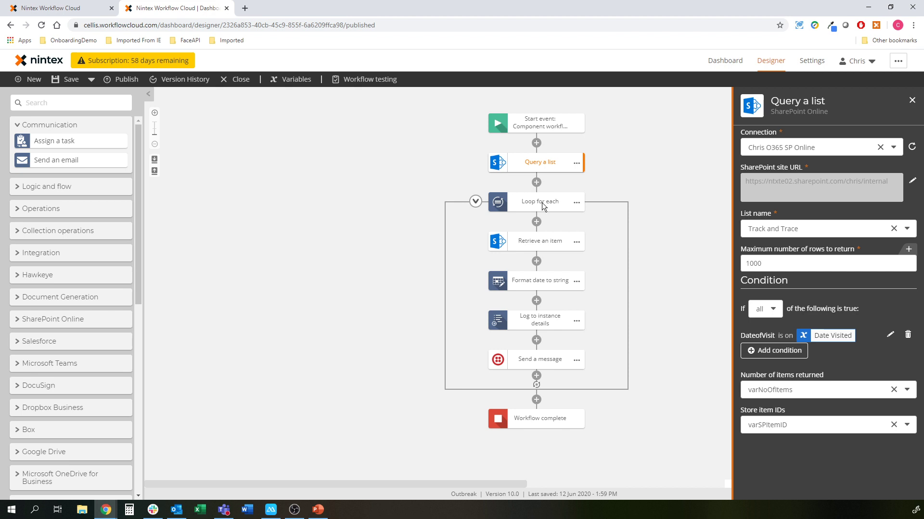
left_click(518, 246)
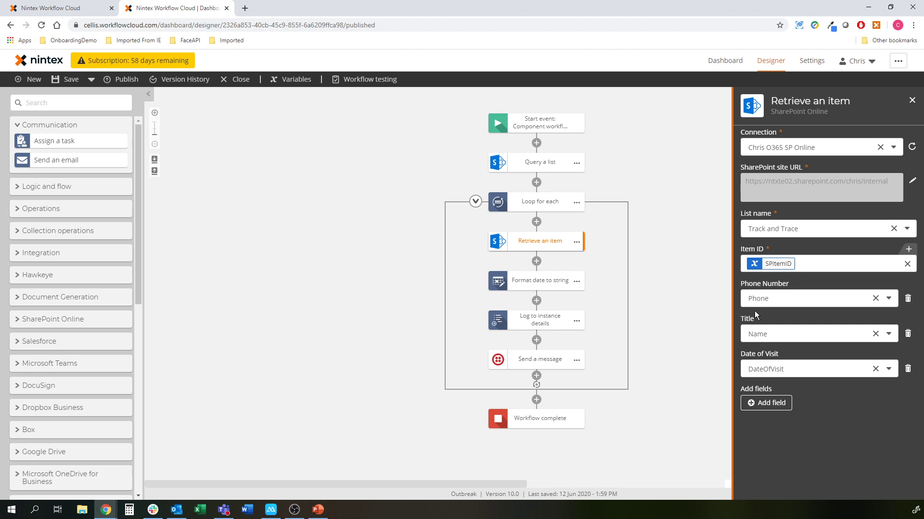
left_click(697, 284)
left_click(545, 360)
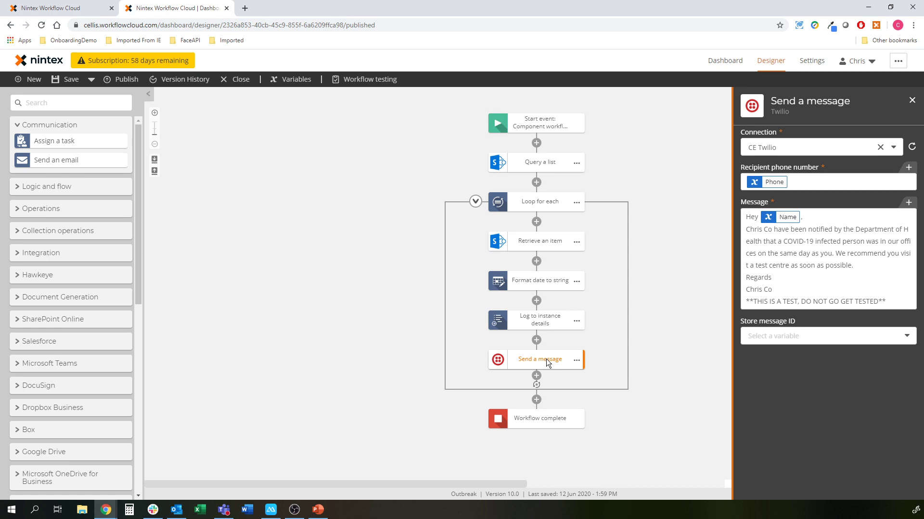
left_click(779, 219)
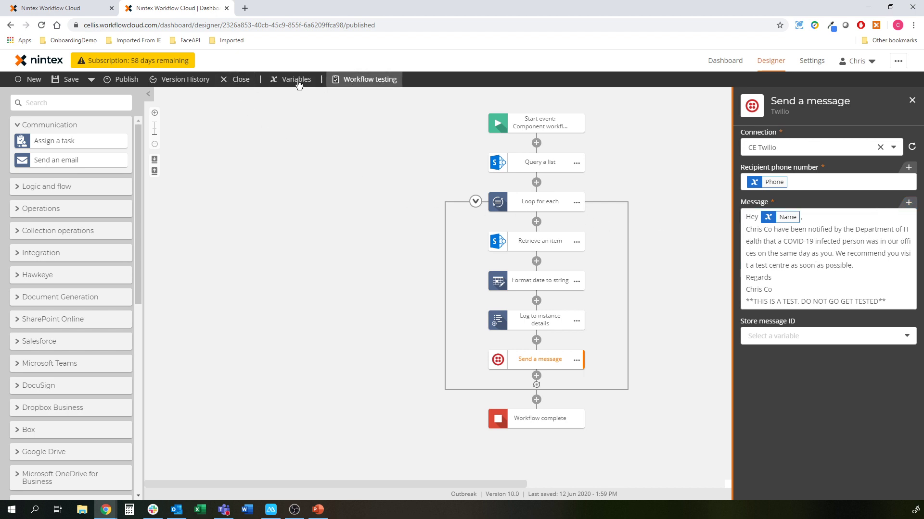
left_click(228, 84)
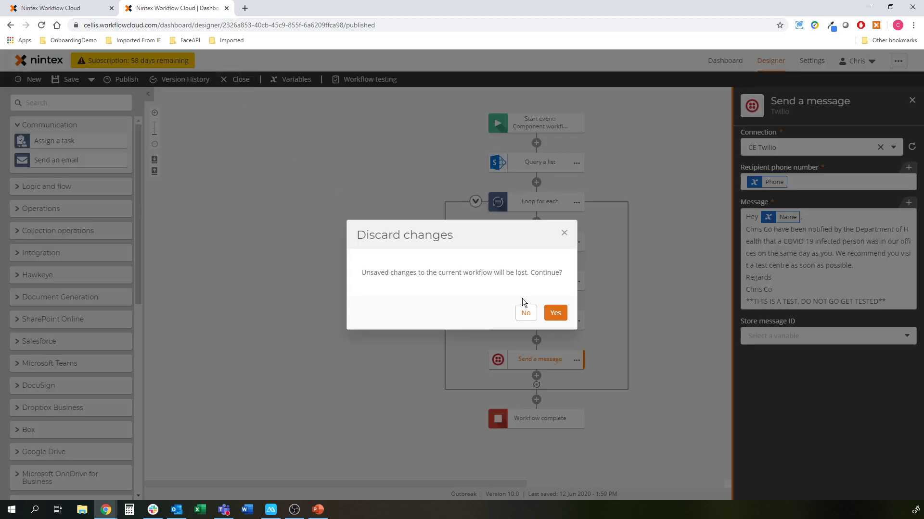
left_click(552, 313)
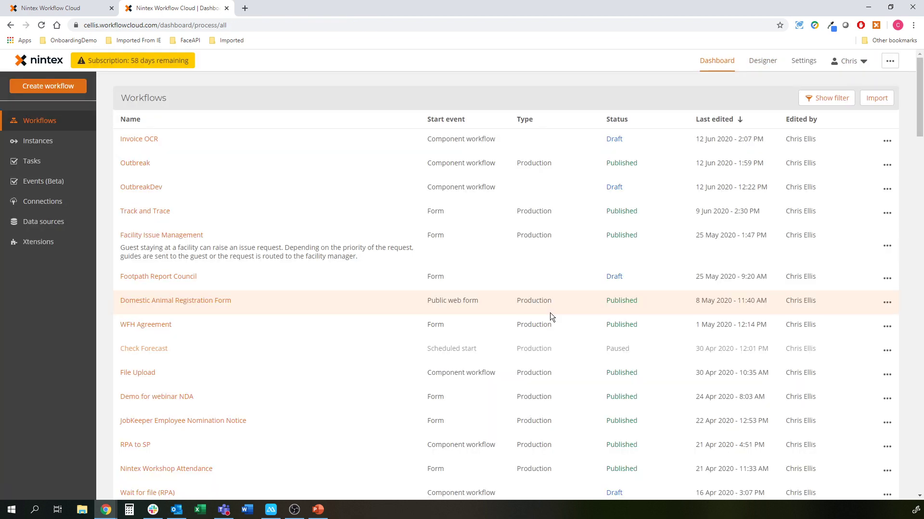
- Manually start the Outbreak workflow with Date Visited set to 9 June 2020 and dismiss the start dialog
left_click(888, 165)
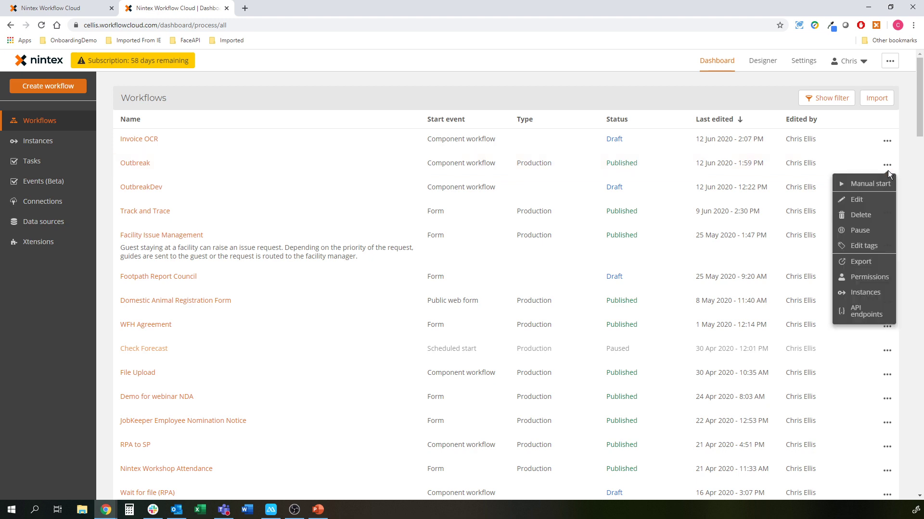
left_click(865, 187)
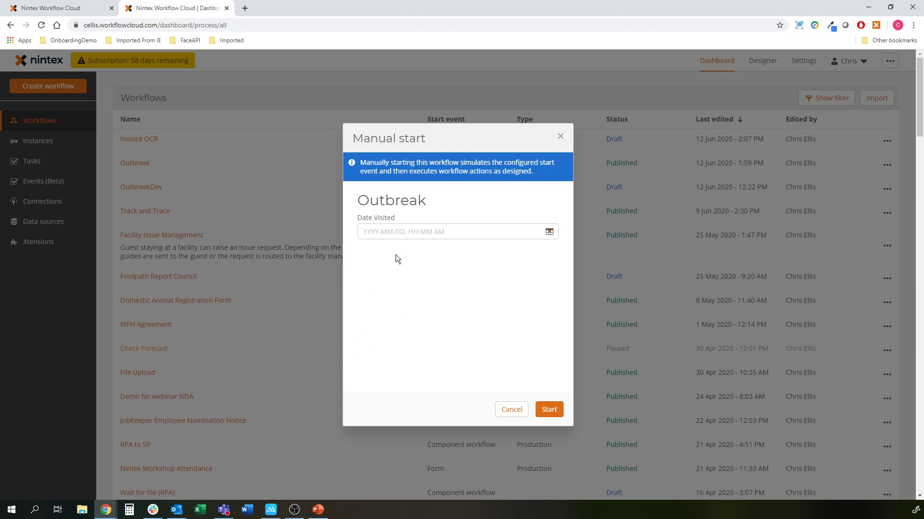
left_click(417, 233)
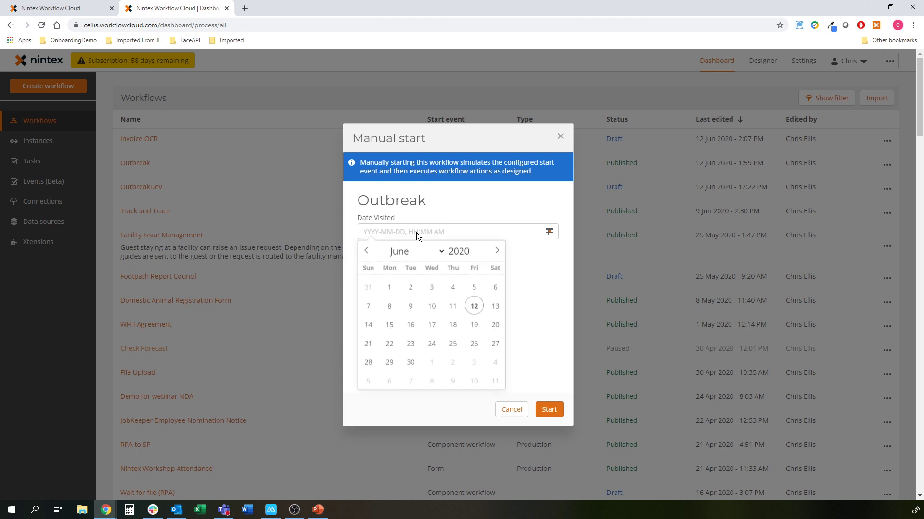
left_click(412, 306)
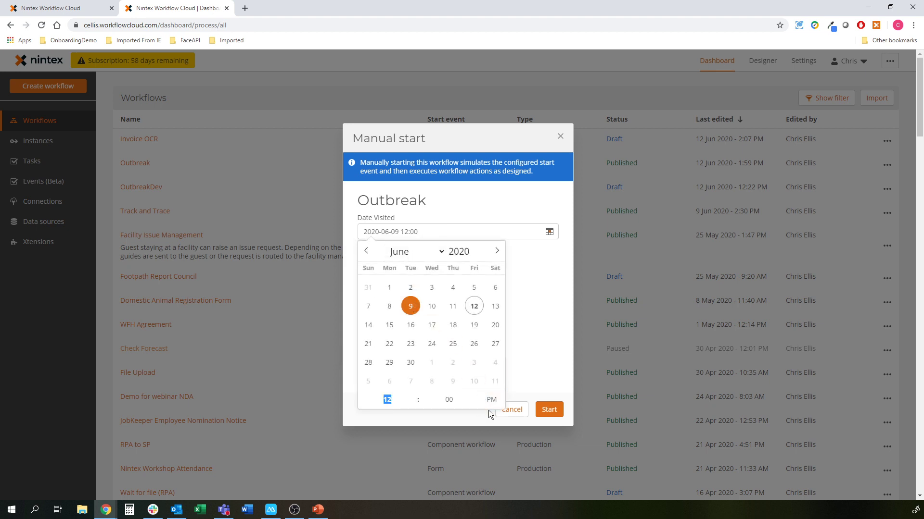
left_click(548, 410)
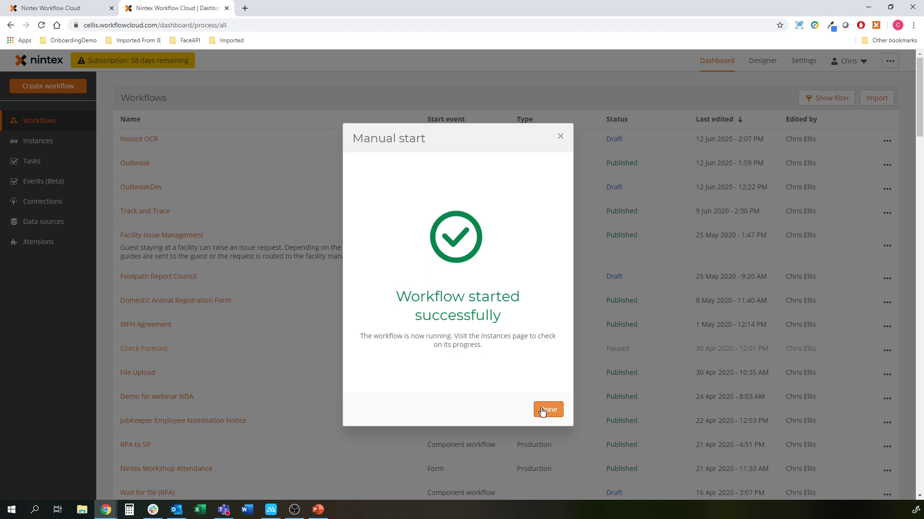
left_click(548, 410)
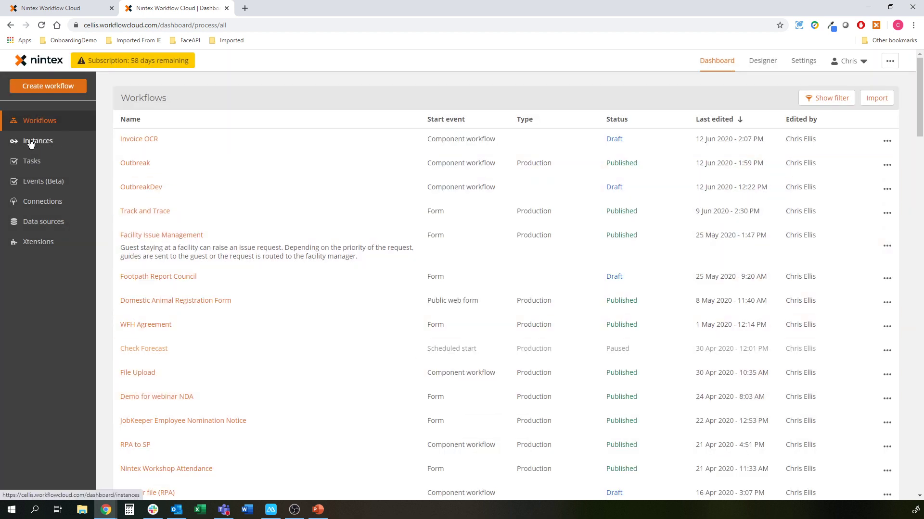
- Open the newest Outbreak workflow instance and examine its start data and instance activities
left_click(30, 143)
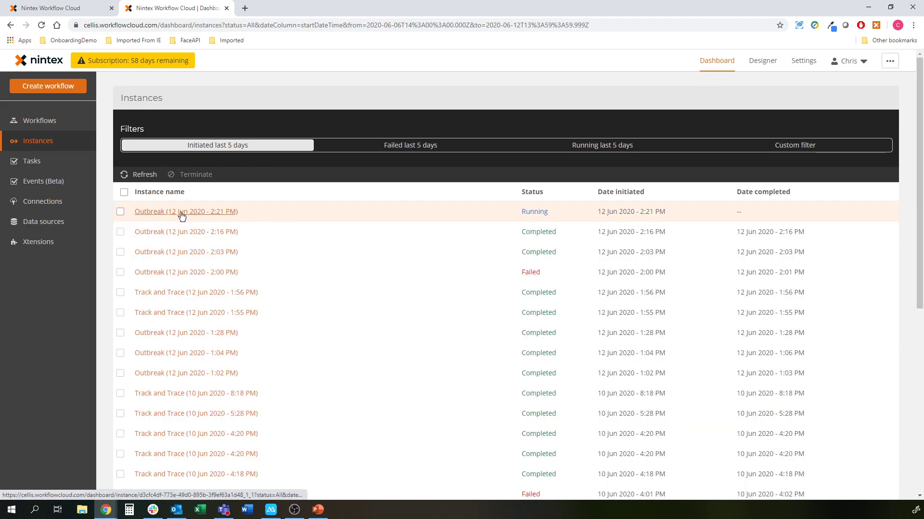
left_click(181, 212)
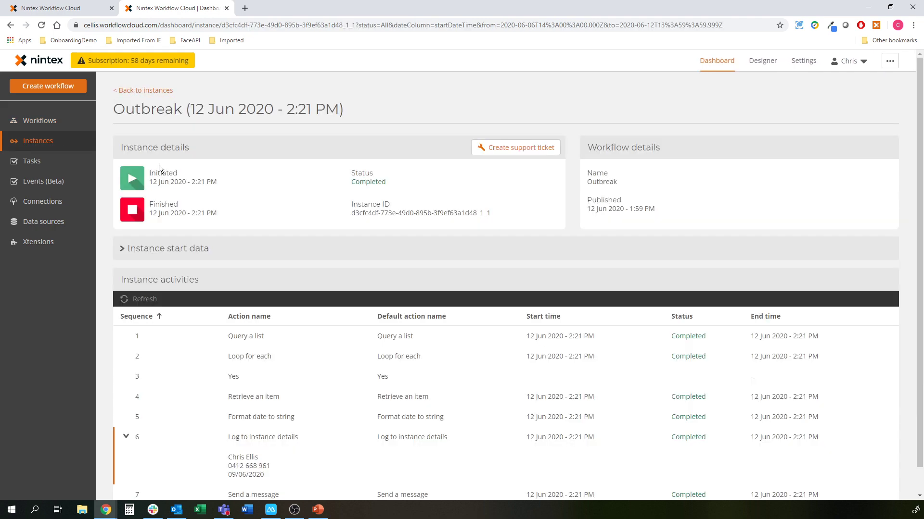
left_click(166, 252)
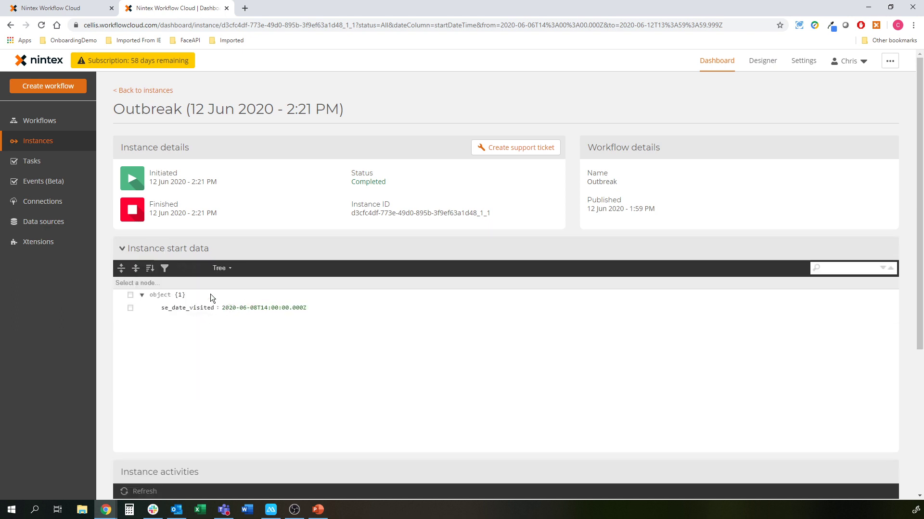
left_click(118, 249)
scroll(118, 240, "down", 1)
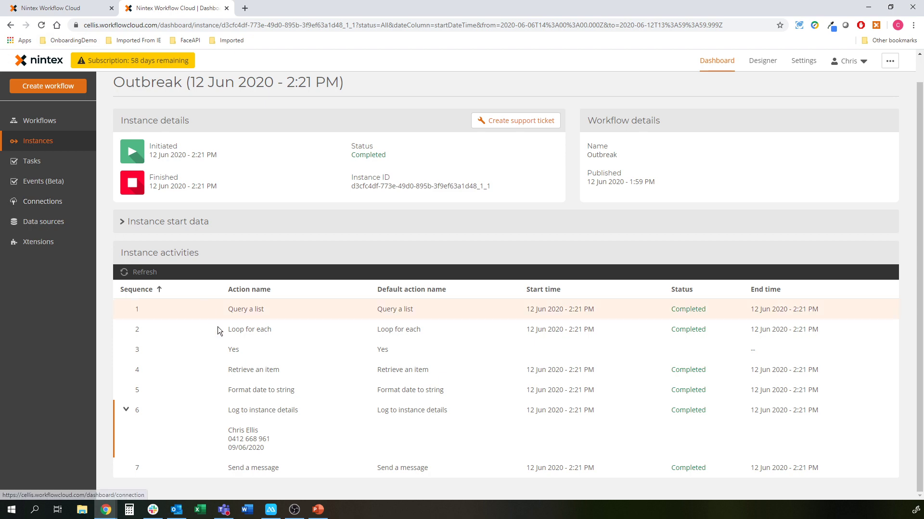
- Switch to the phone mirroring window and expand the phone's display to full screen
left_click(271, 510)
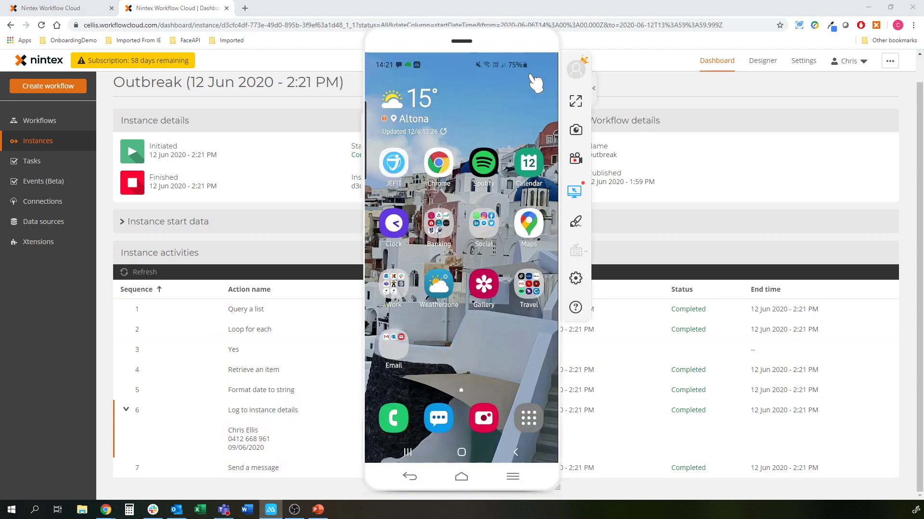
left_click(575, 101)
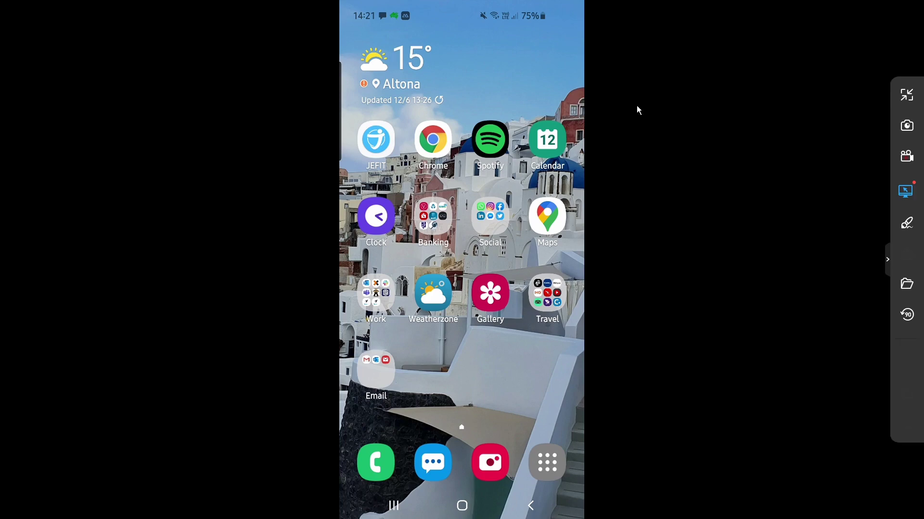